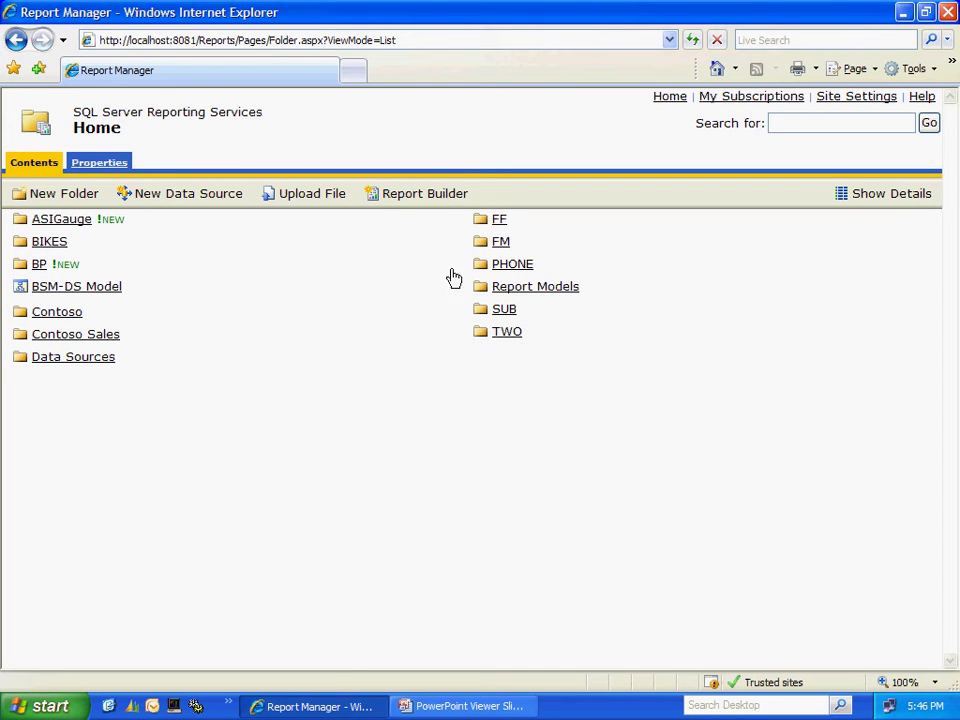
Step: Start a new Report Builder table report on the TWO_PurchaseOrderProcessing data source
click(390, 197)
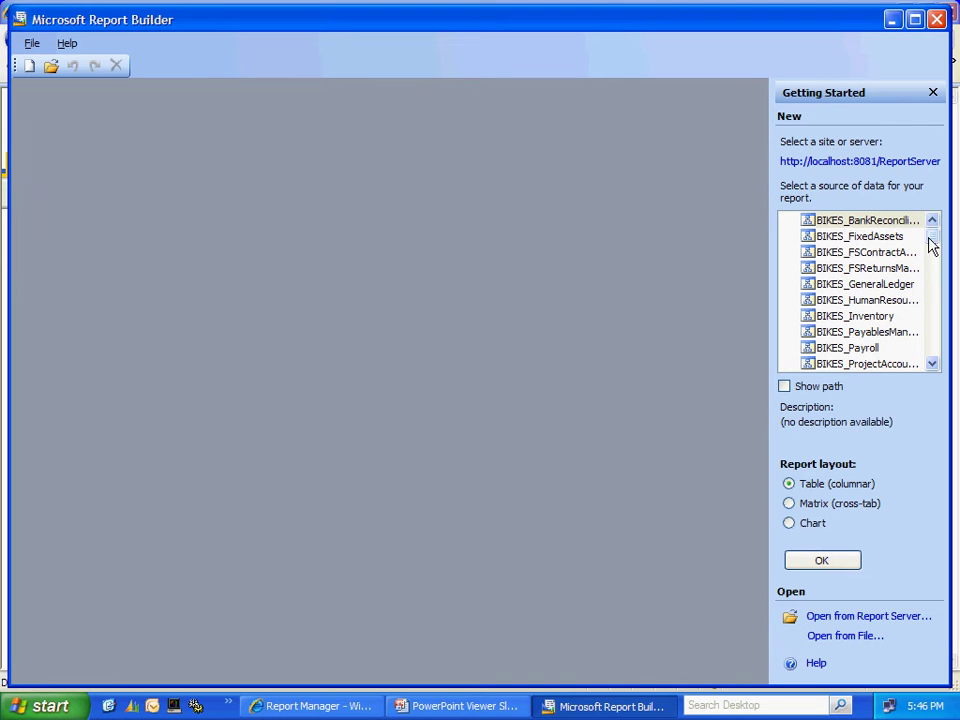
drag(931, 246, 933, 366)
click(865, 334)
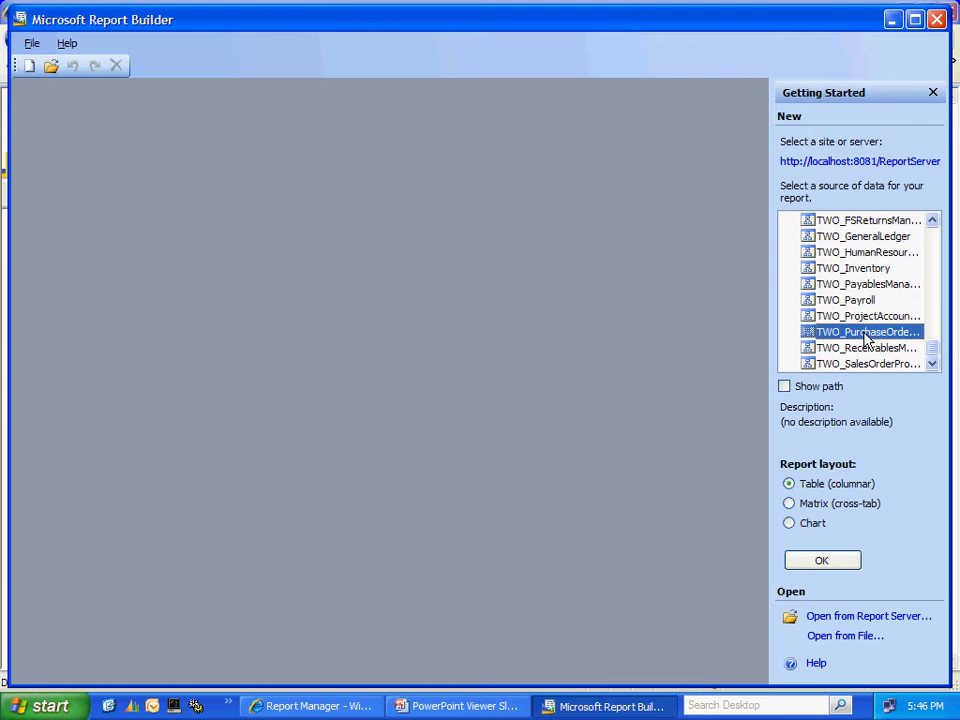
click(838, 567)
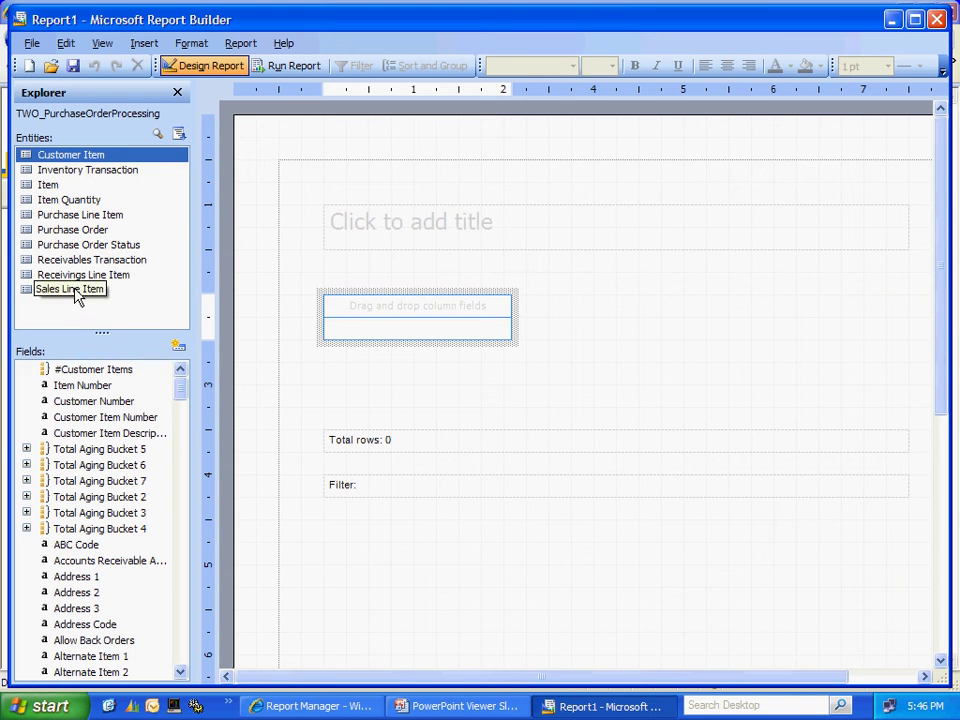
Step: From Purchase Line Item, add PO Number, PO Line Status, Item Number, QTY Ordered and Extended Cost columns
click(83, 218)
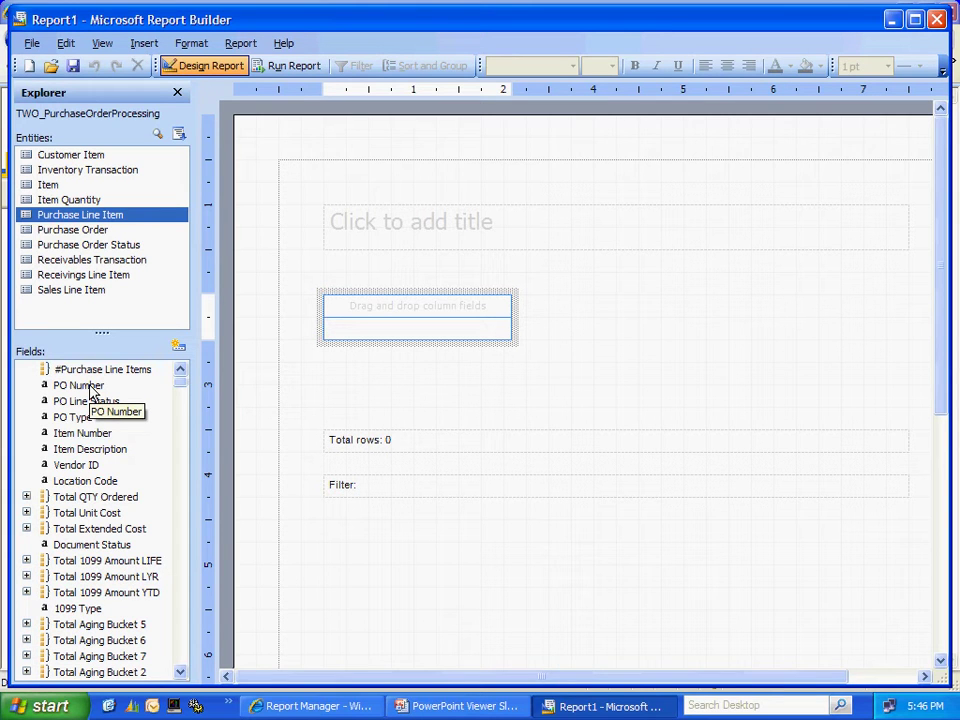
drag(90, 388, 317, 333)
drag(78, 400, 429, 337)
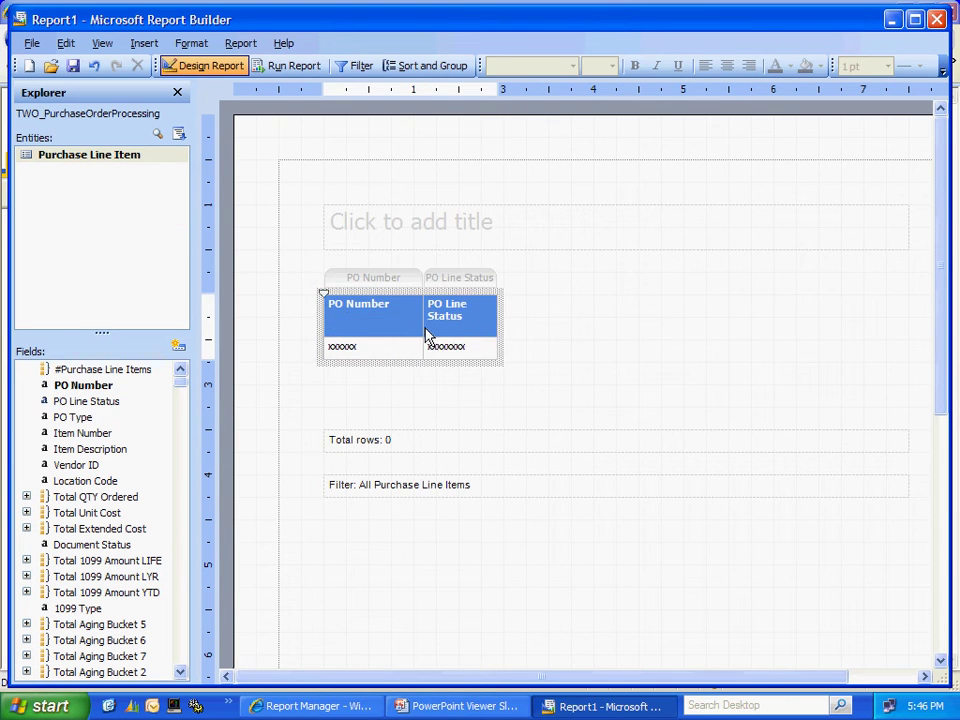
click(95, 435)
drag(97, 437, 482, 358)
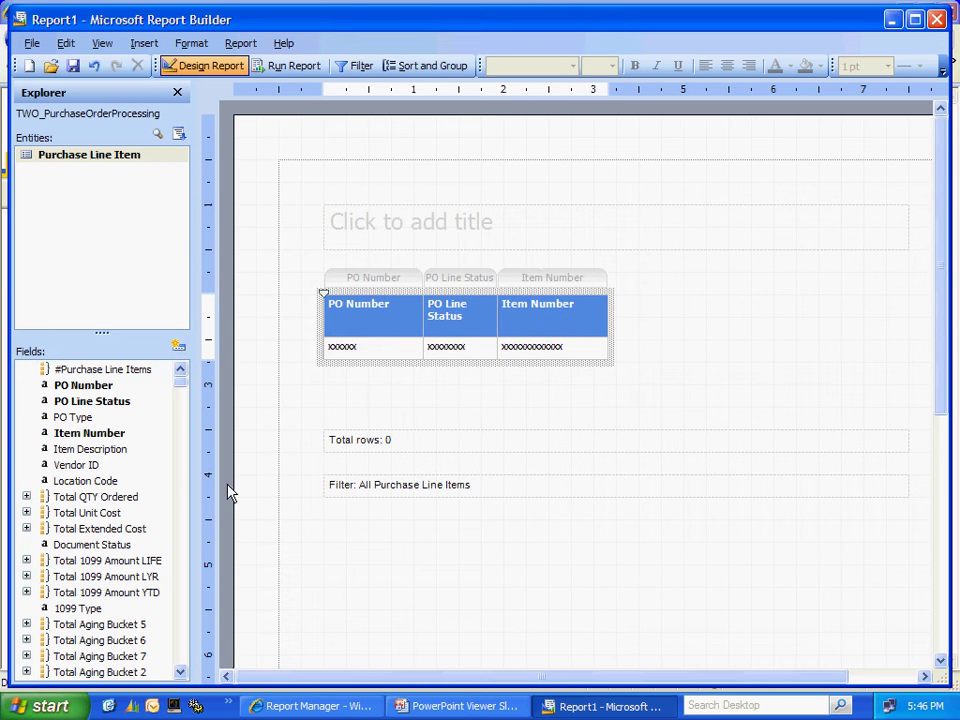
click(26, 496)
drag(78, 512, 605, 353)
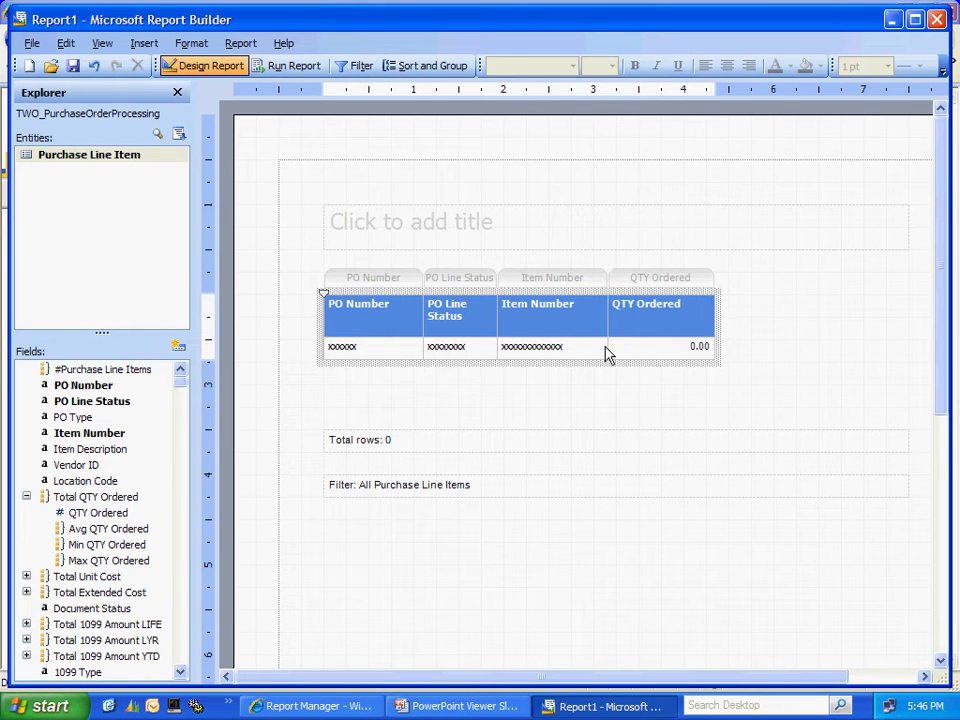
click(26, 592)
click(78, 608)
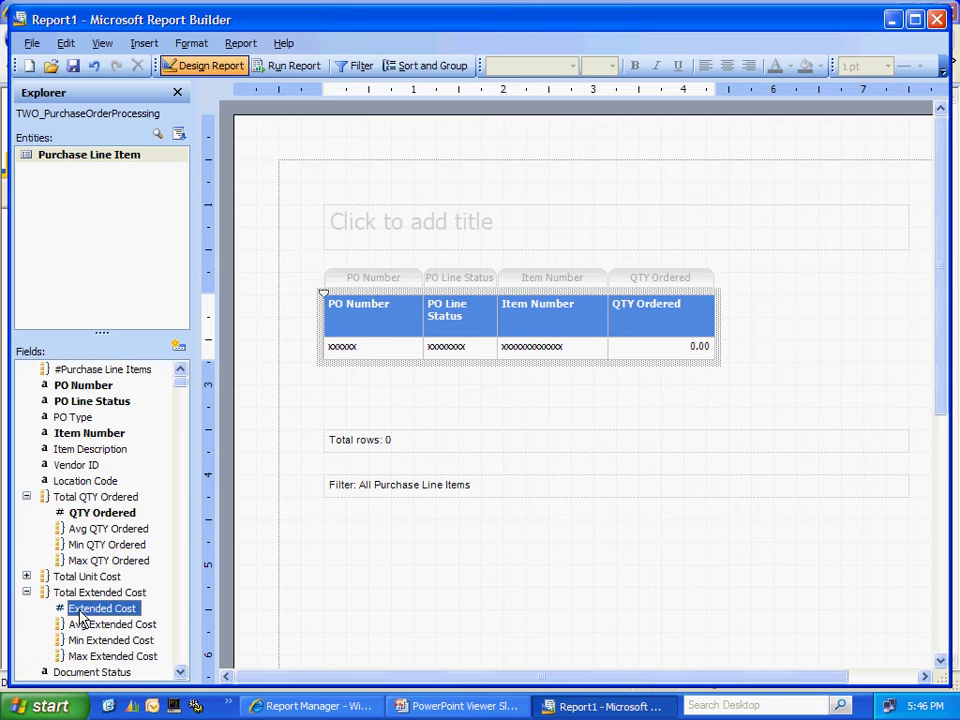
drag(265, 573, 706, 349)
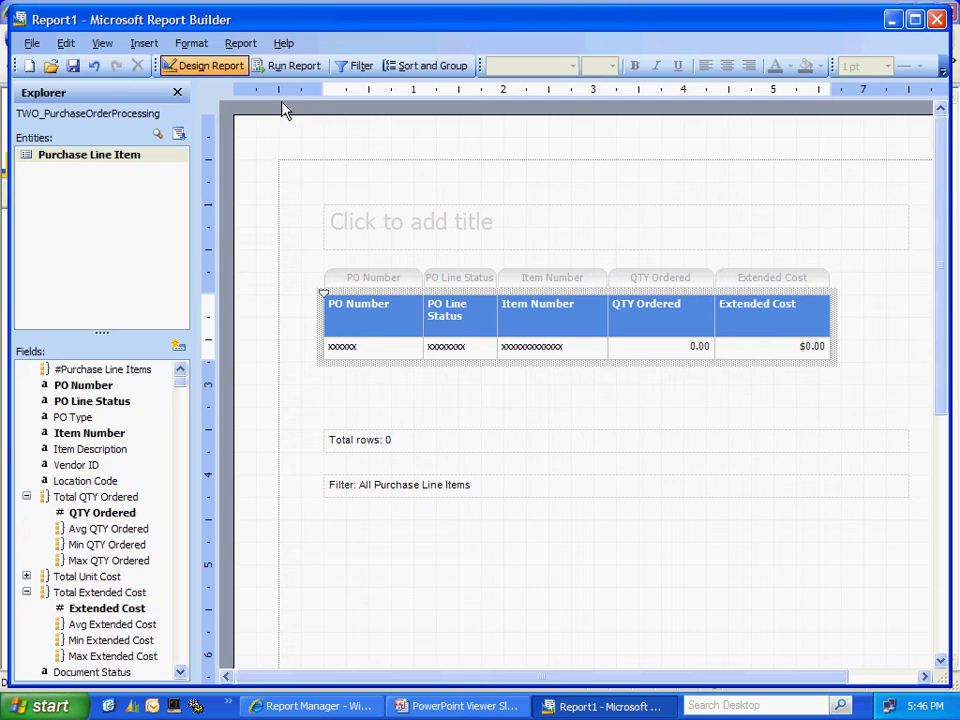
Step: Run the report to preview the 9 pages of purchase order lines
click(290, 68)
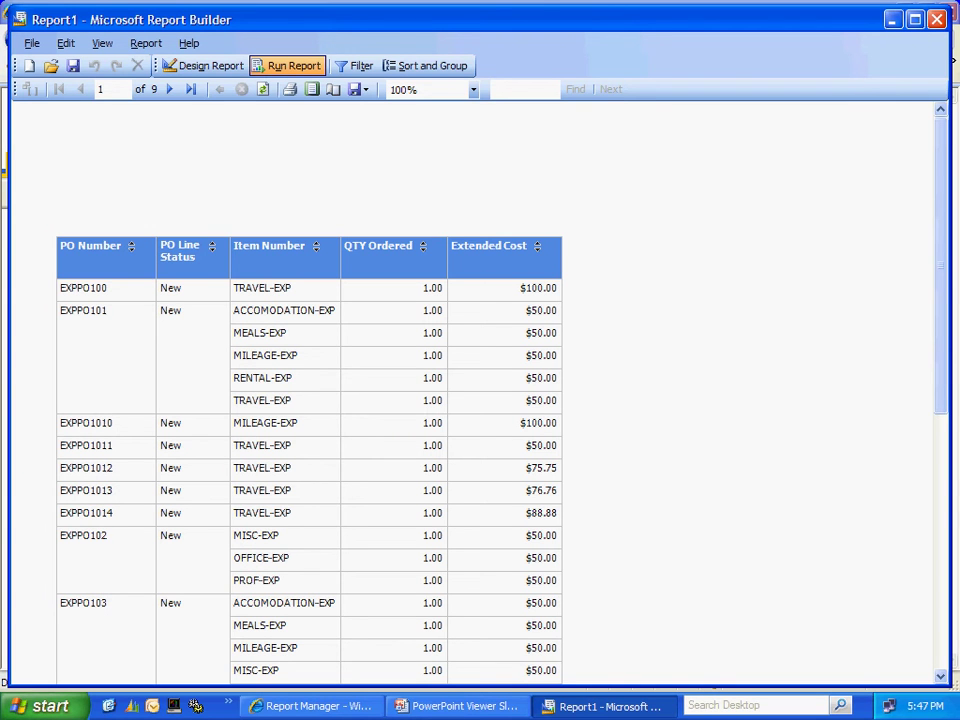
Step: Insert a Vendor ID column between PO Number and PO Line Status, leaving Extended Cost formatting unchanged
click(175, 66)
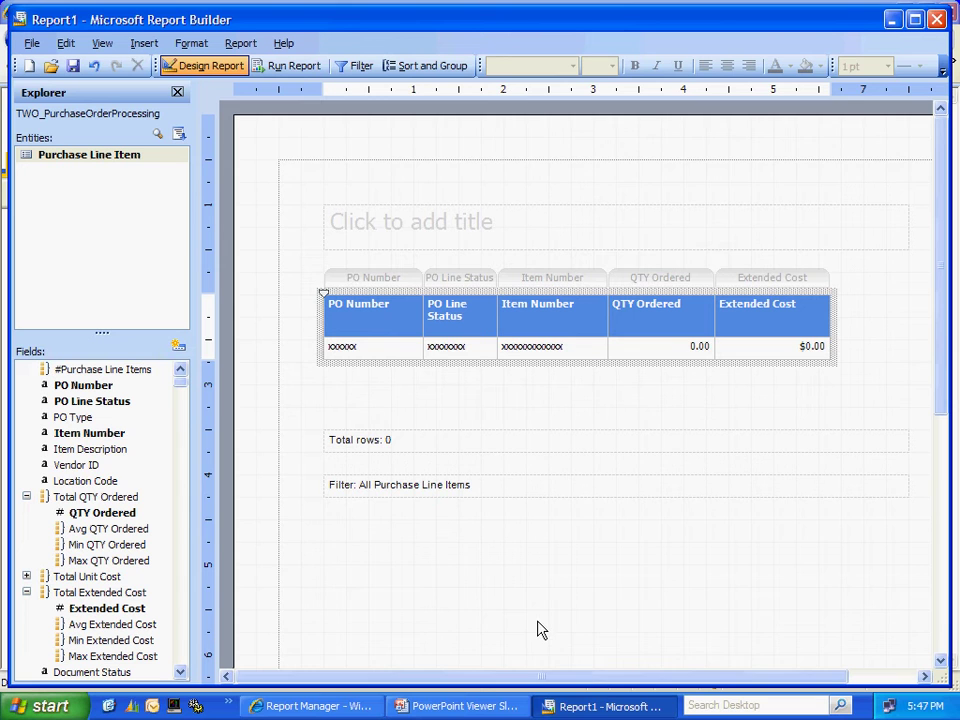
drag(75, 464, 432, 342)
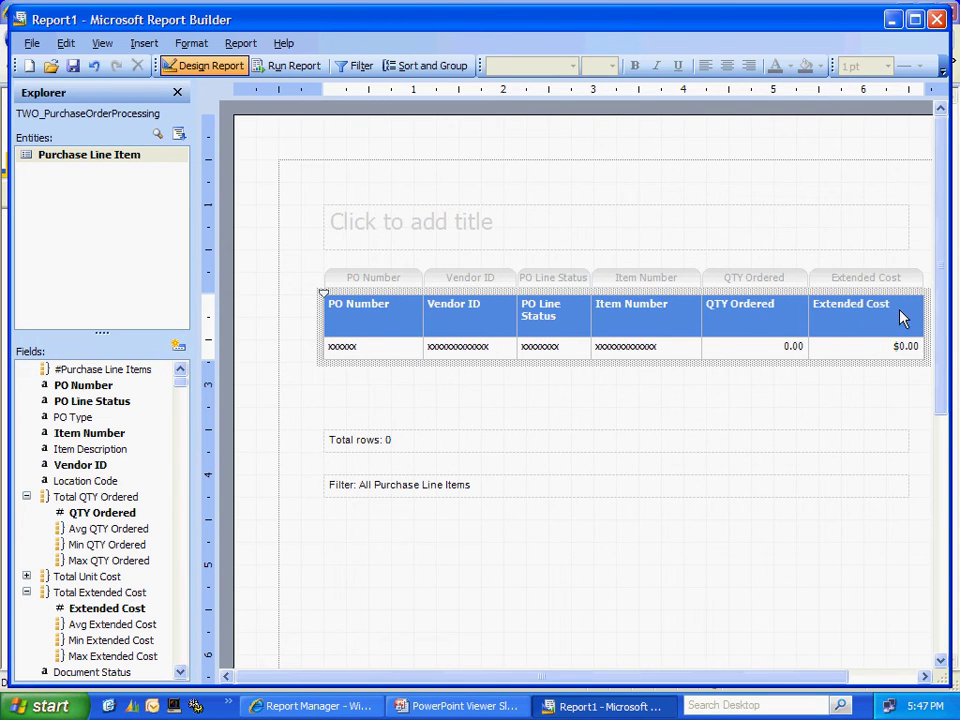
right_click(852, 328)
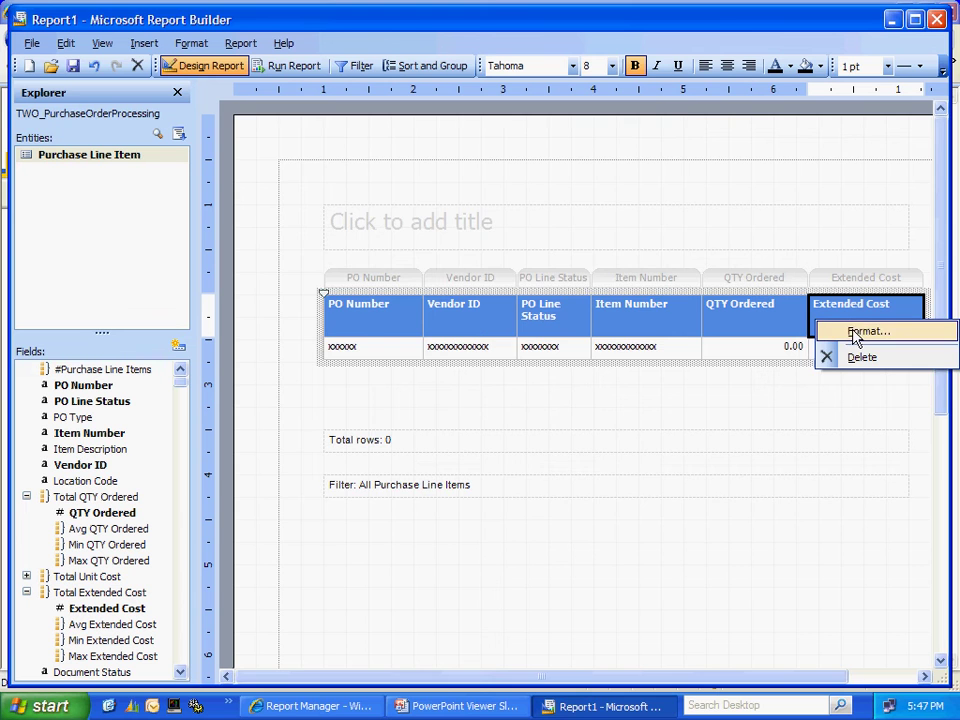
click(866, 331)
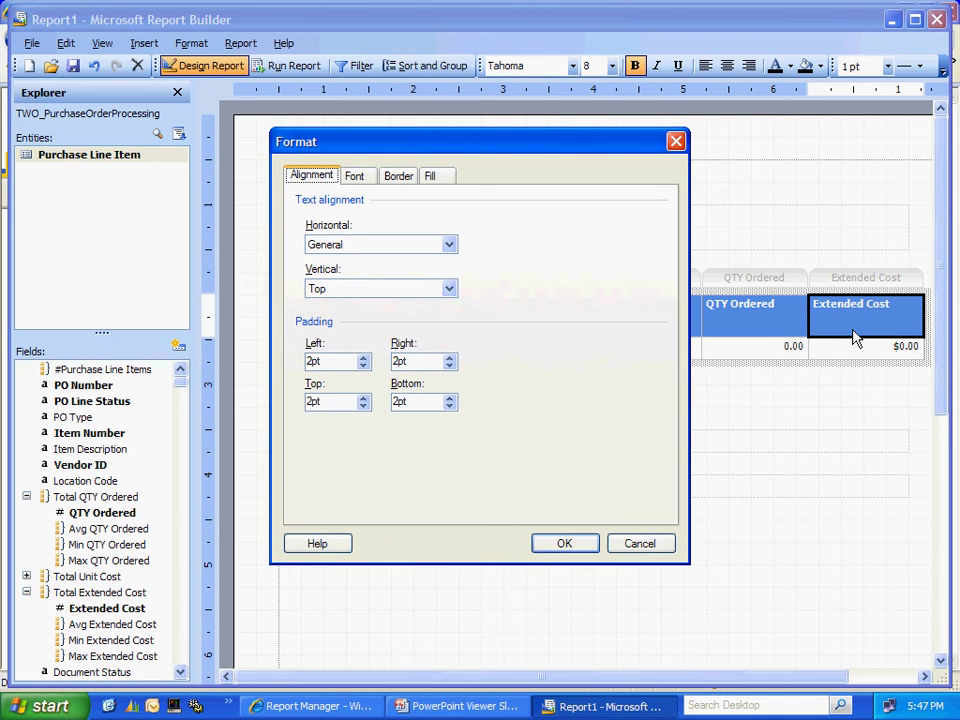
click(639, 544)
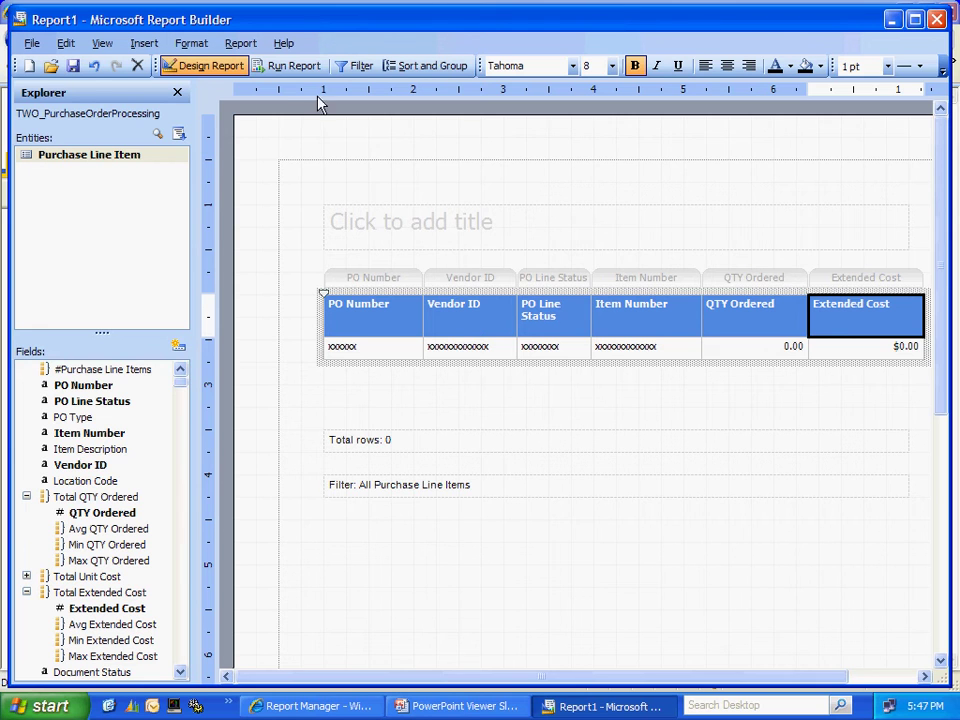
Step: Run the report again to preview vendor IDs like MONDLOCH and STEVENS
click(292, 66)
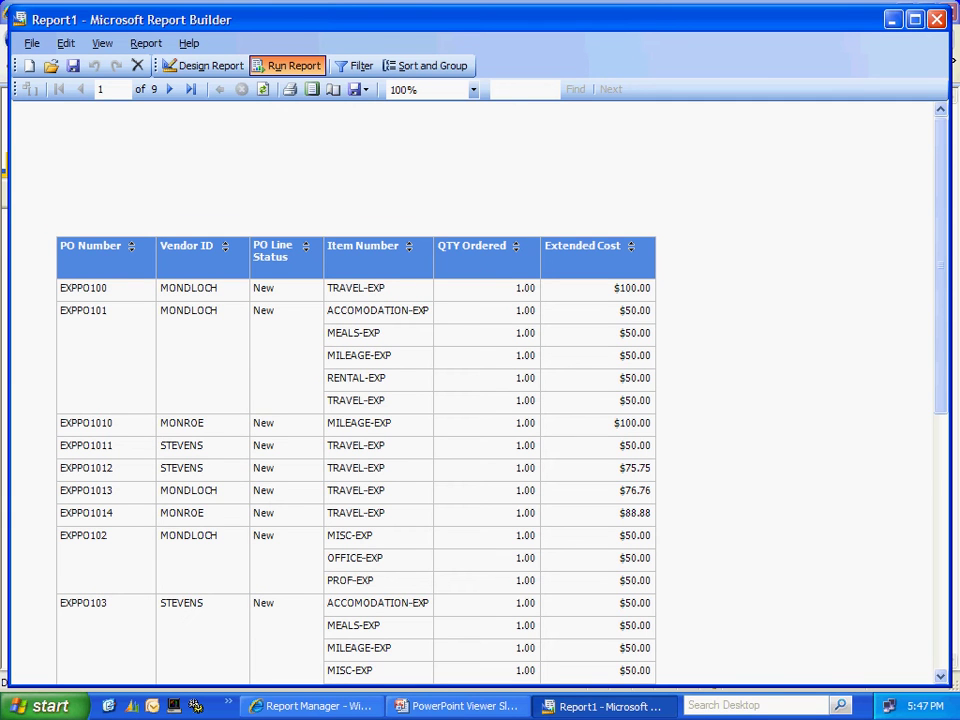
Step: Save the report as 'New PO Line Report' in the ReportServer TWO folder
click(204, 66)
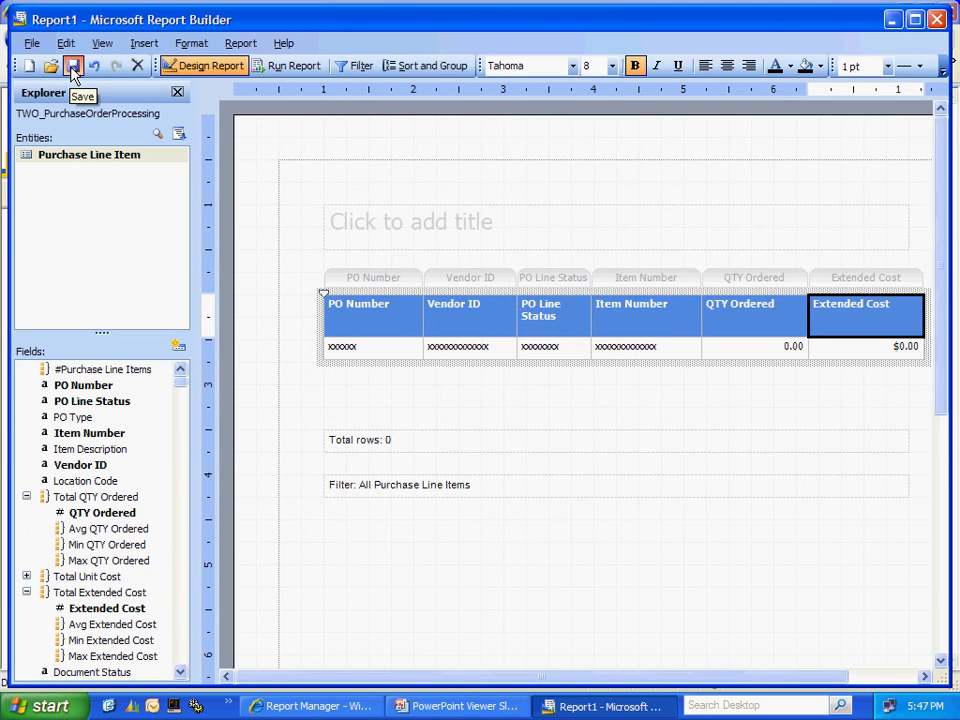
click(72, 68)
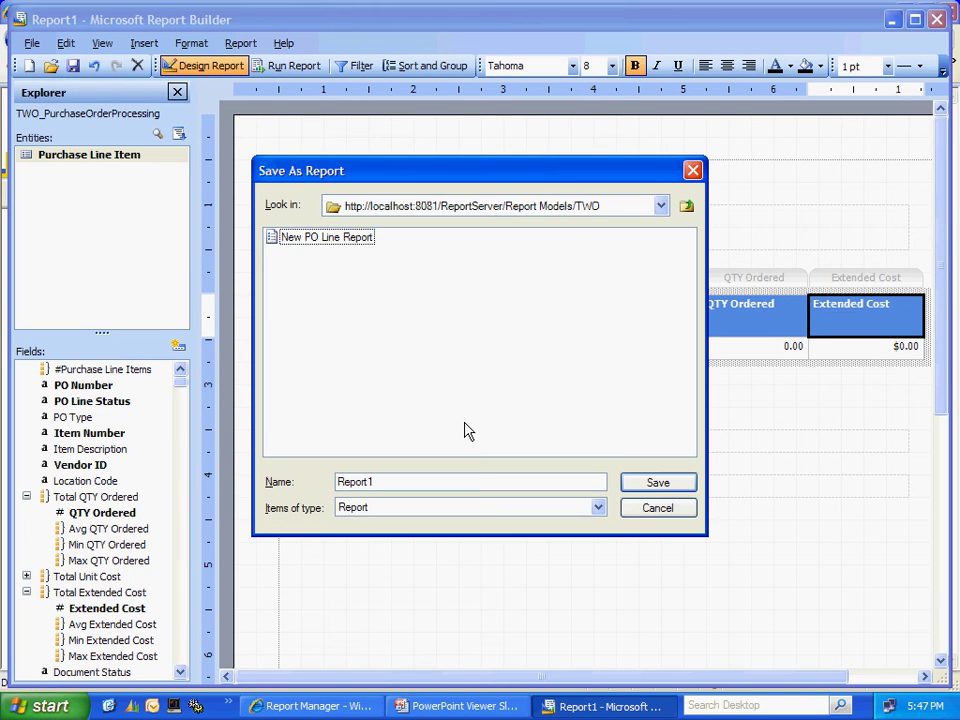
click(660, 207)
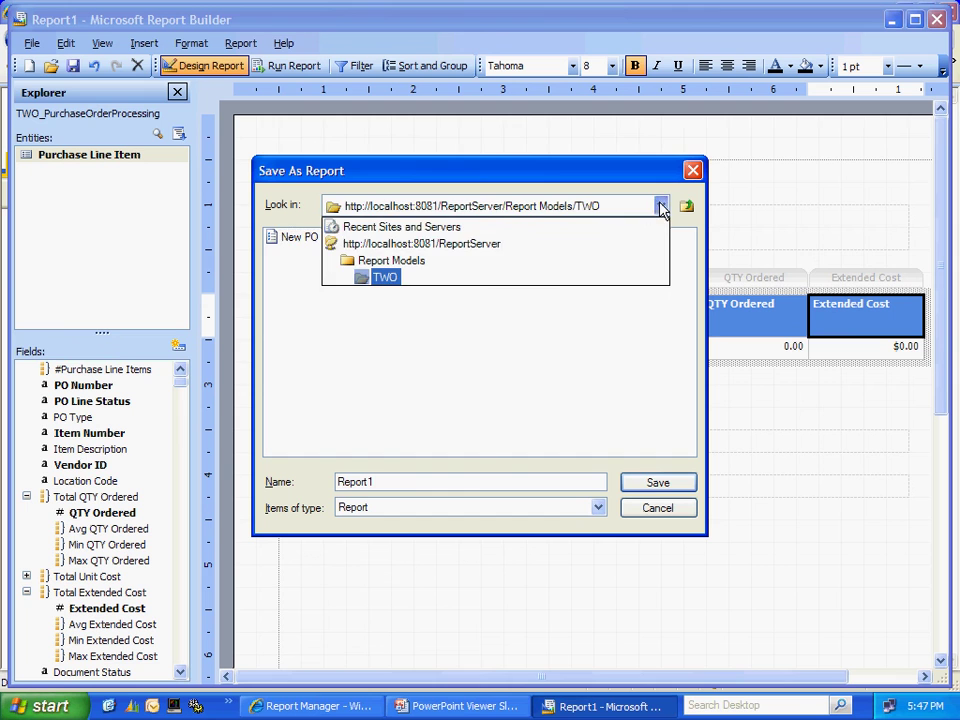
click(463, 247)
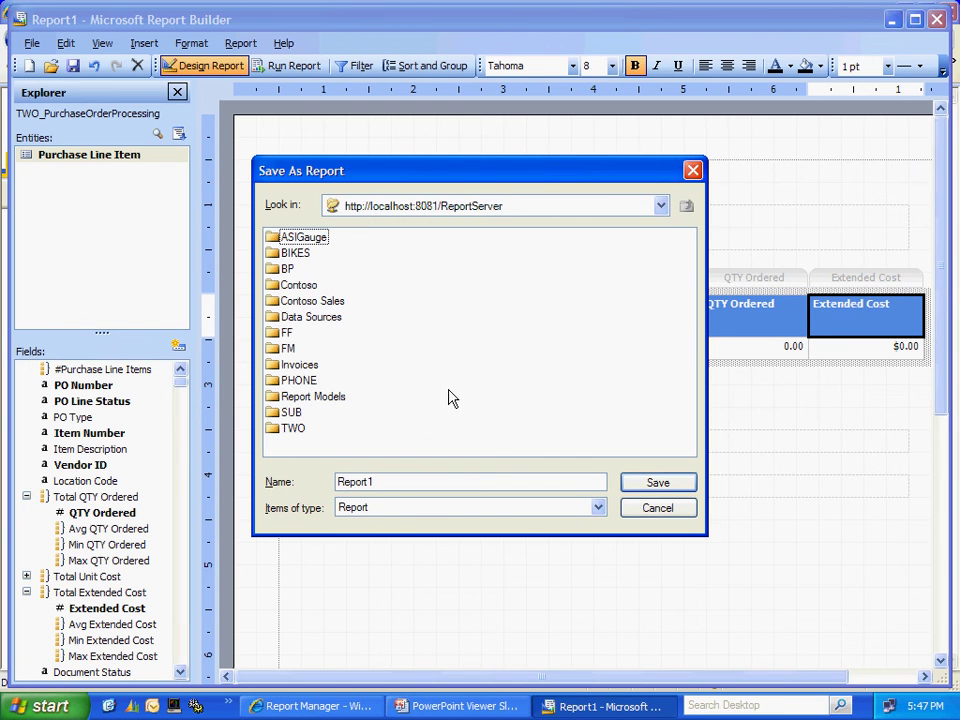
double_click(276, 434)
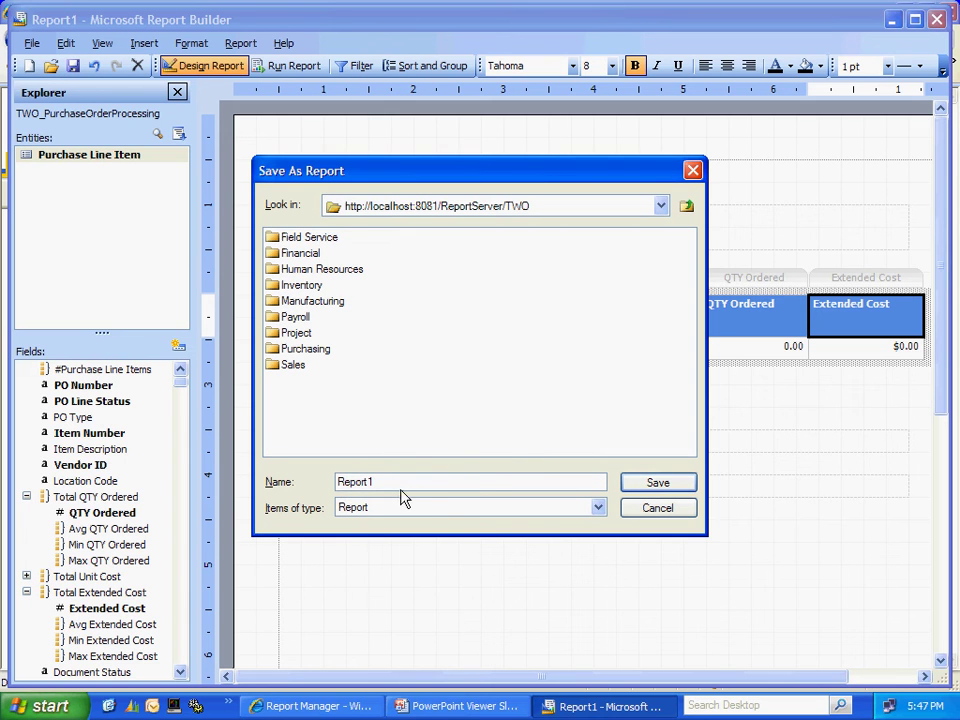
drag(390, 481, 311, 476)
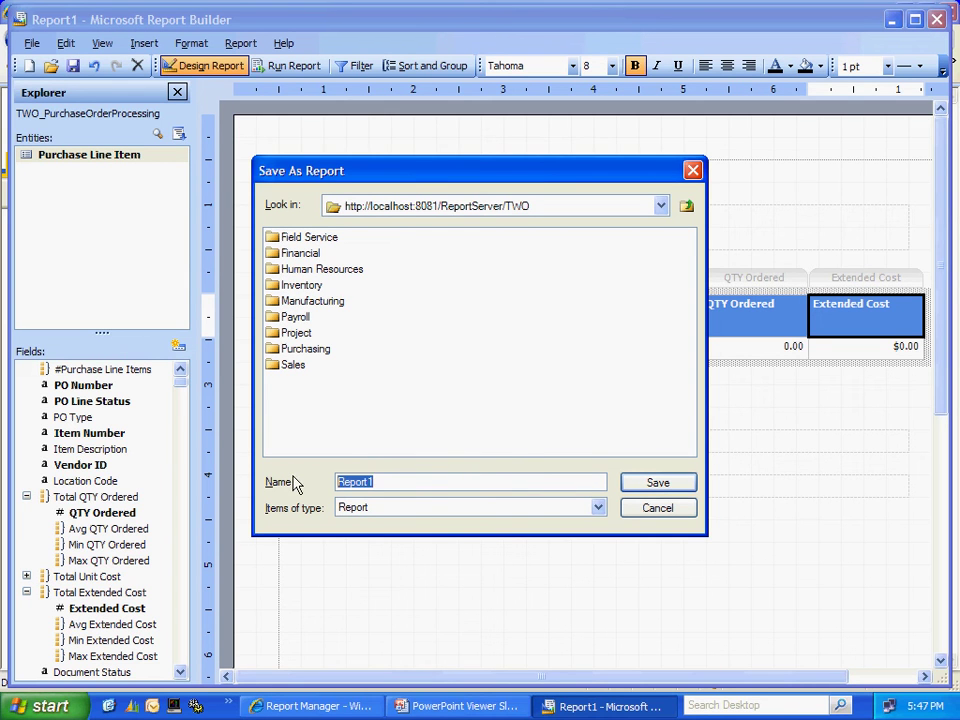
text(New PO Line Report)
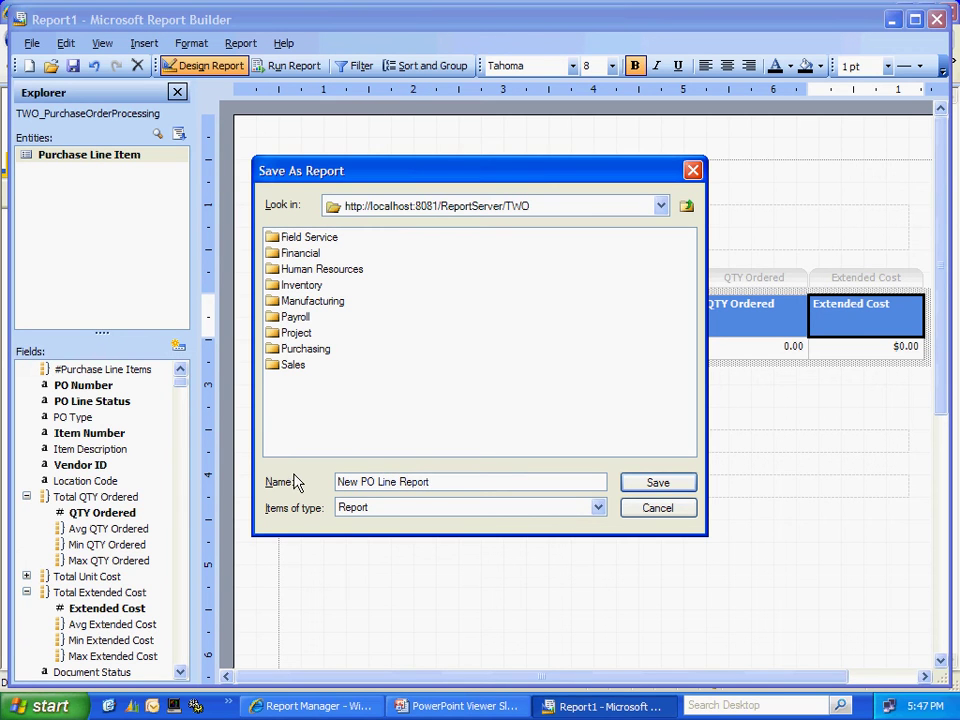
click(632, 482)
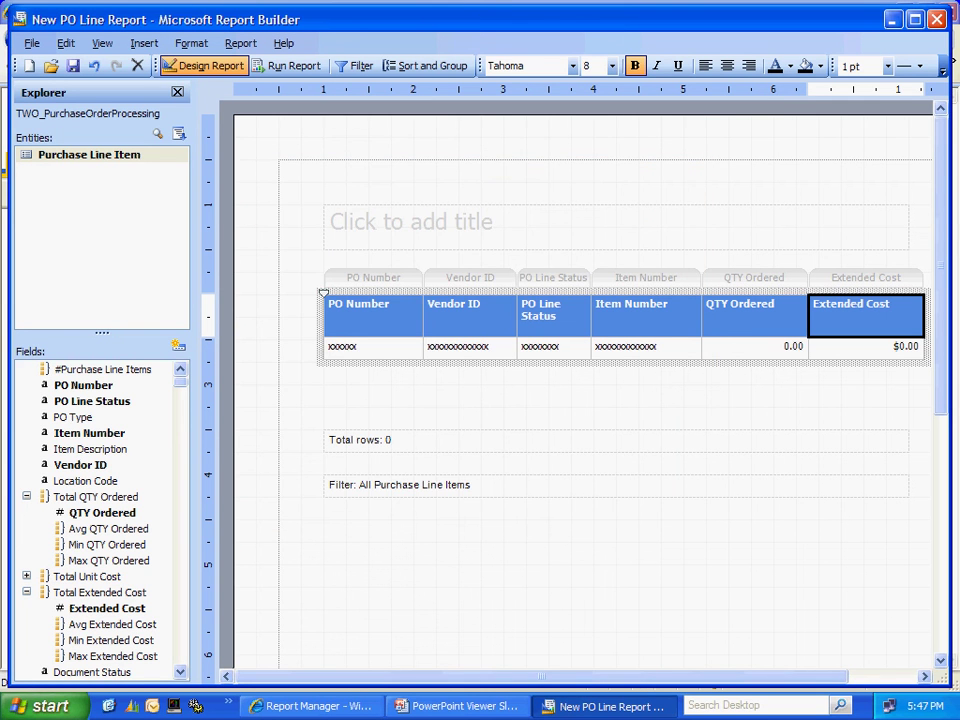
Step: In Report Manager, open the TWO folder to find New PO Line Report
click(294, 706)
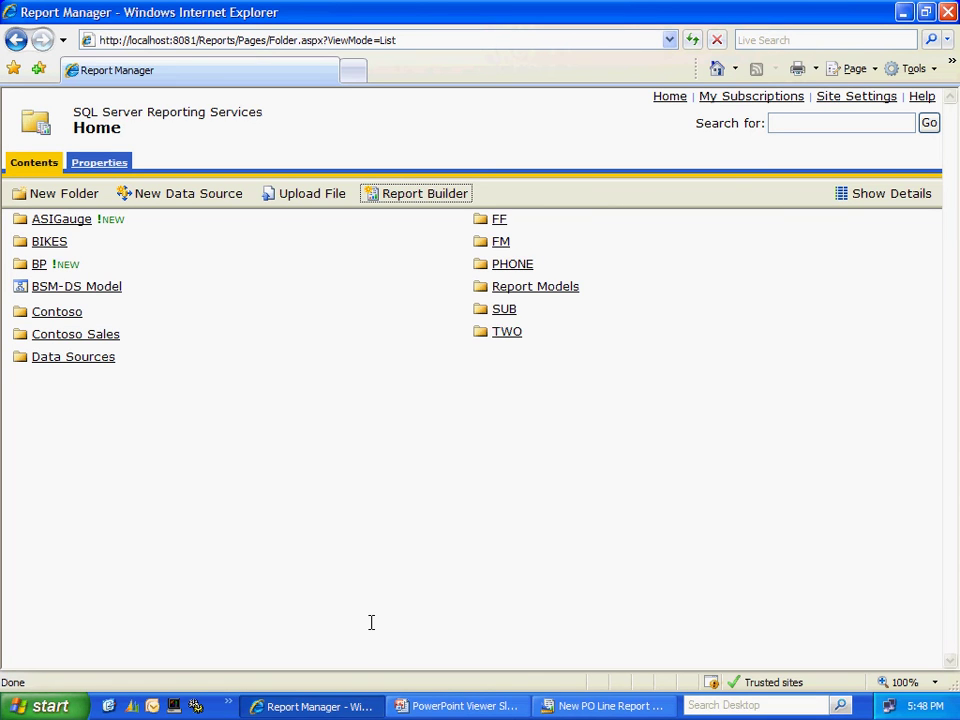
click(505, 333)
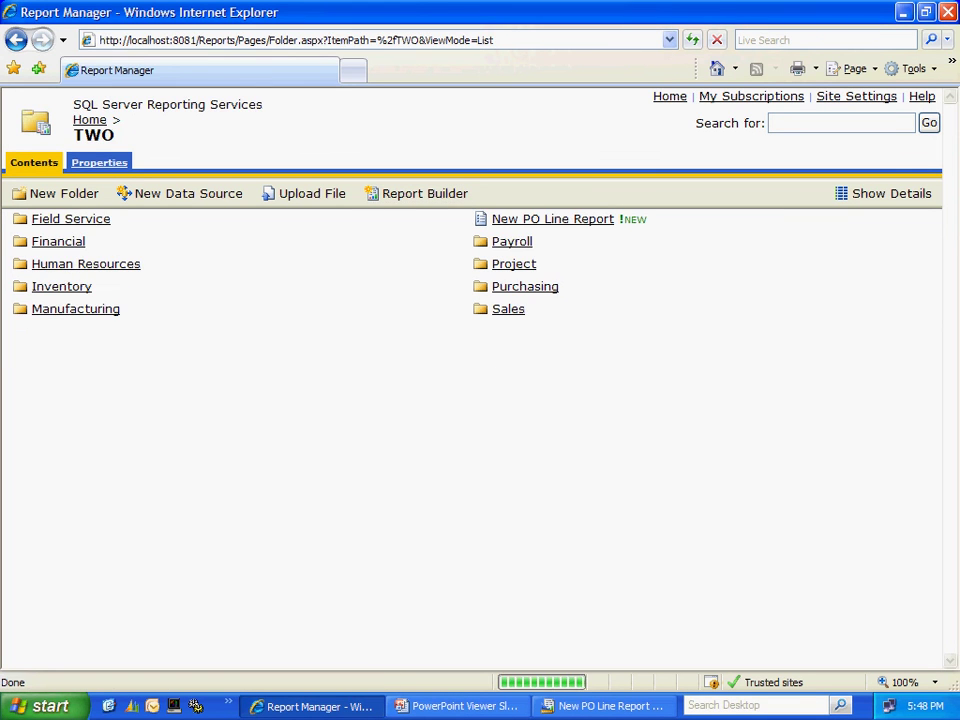
Step: View the published New PO Line Report showing PO lines with vendor IDs
click(535, 224)
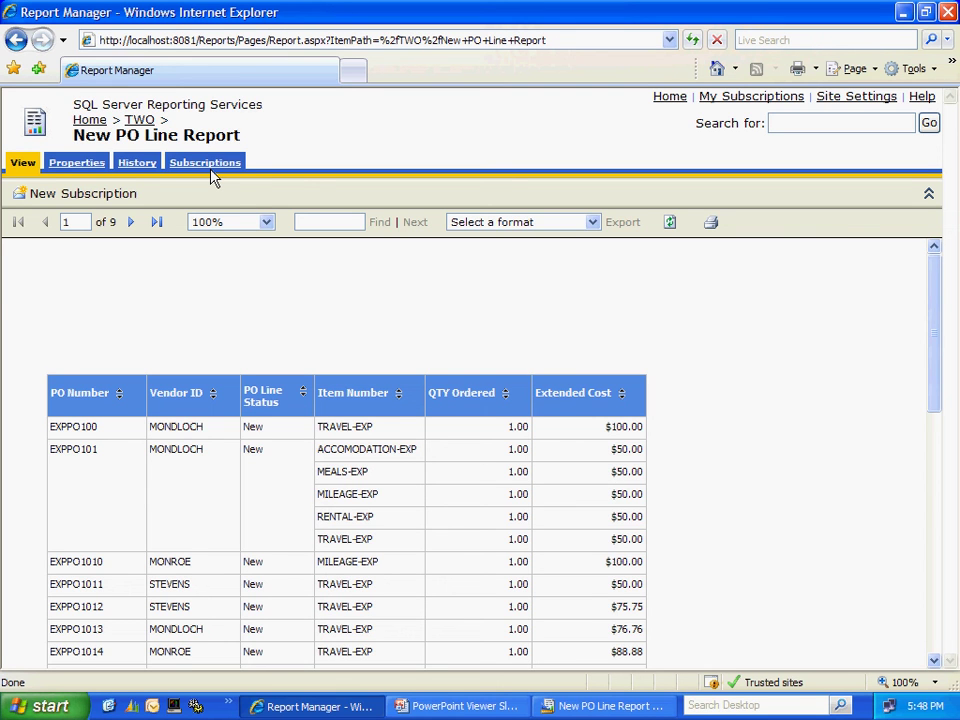
key(alt+Tab)
key(alt+Tab)
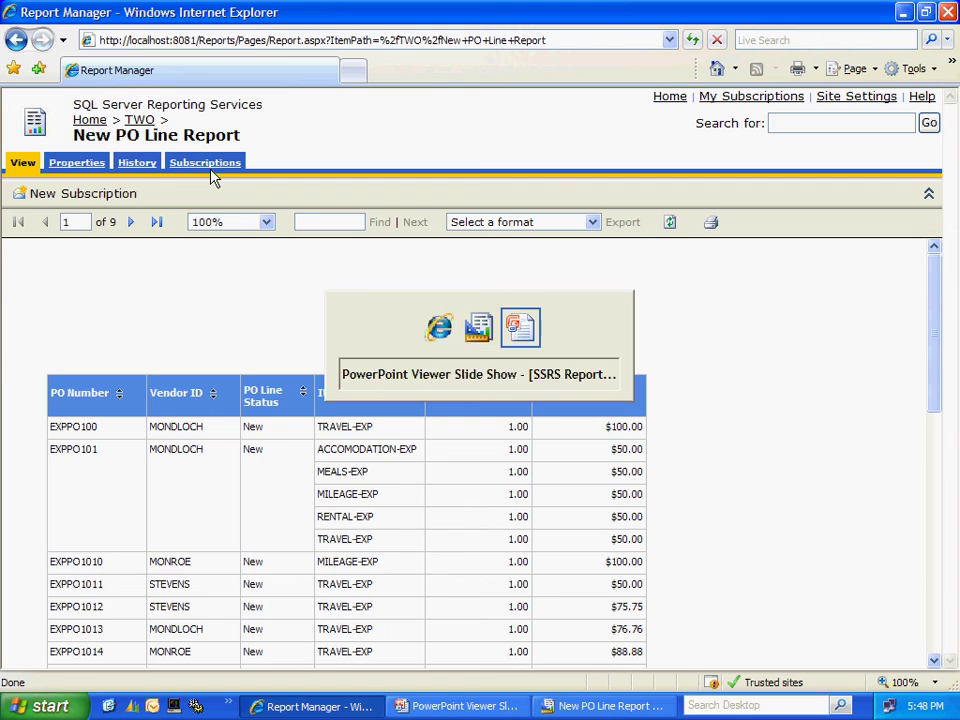